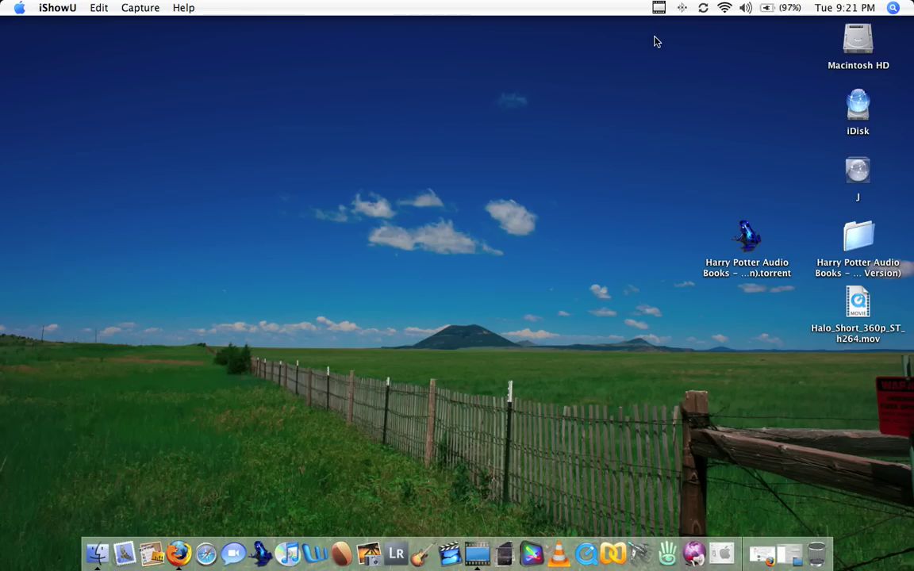
Launch VisualHub and move its converter window to the right on the desktop.
{"action": "left_click", "coordinate": [501, 541]}
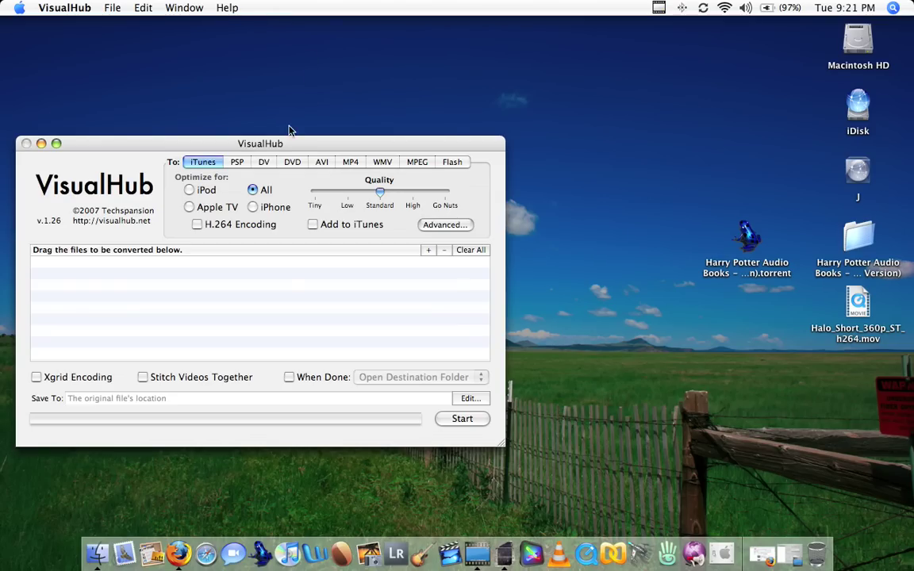
{"action": "left_click_drag", "start_coordinate": [294, 141], "coordinate": [302, 138]}
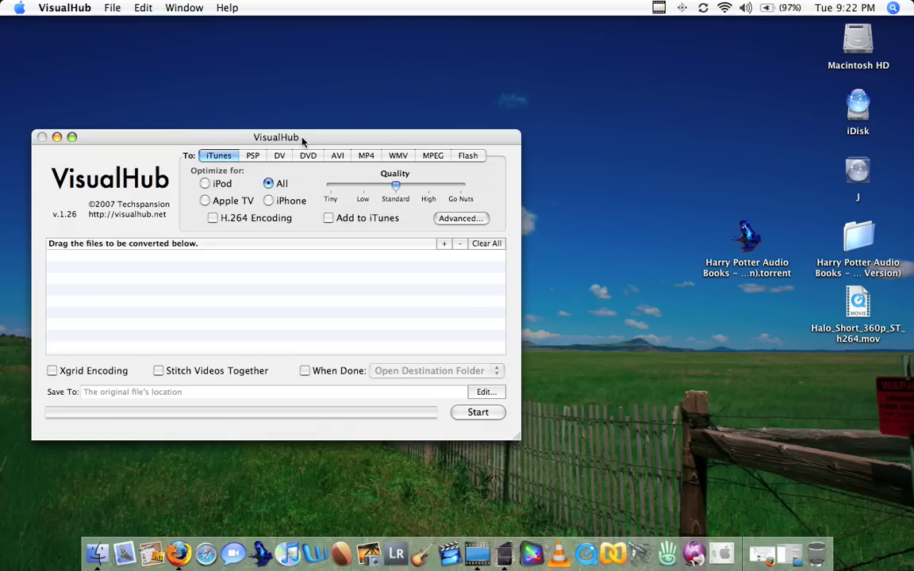
{"action": "left_click_drag", "start_coordinate": [302, 140], "coordinate": [424, 151]}
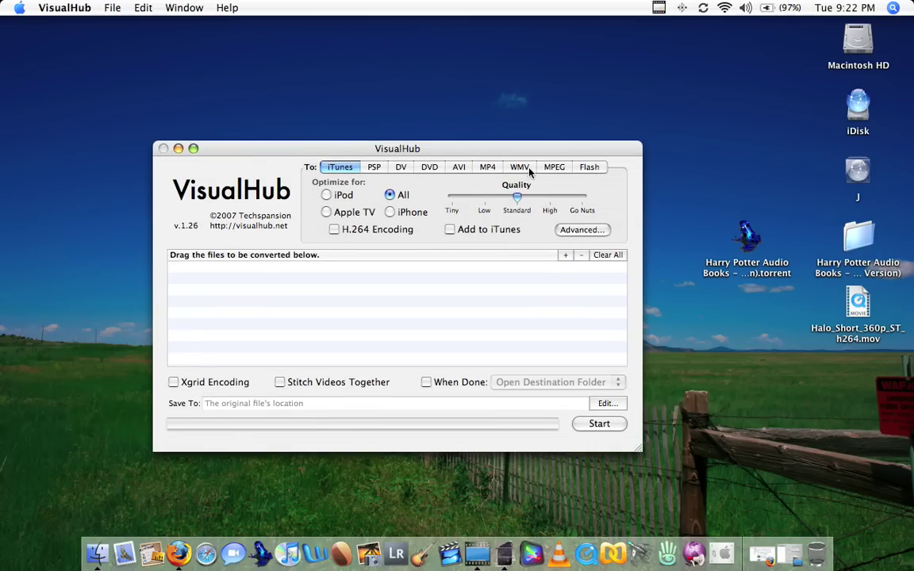
Preview the PSP, DV, DVD, AVI, MP4, WMV, MPEG and Flash output options, ending on iTunes.
{"action": "left_click", "coordinate": [374, 166]}
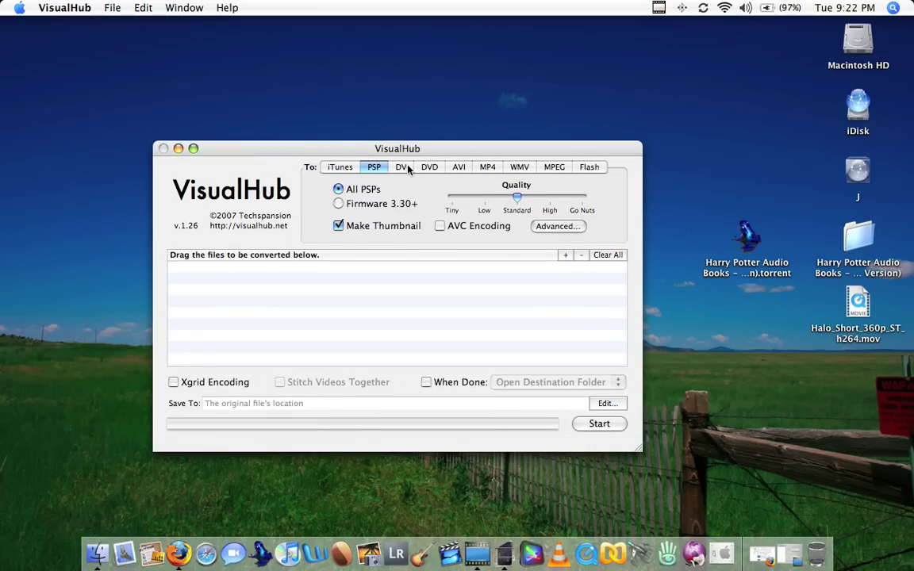
{"action": "left_click", "coordinate": [402, 166]}
{"action": "left_click", "coordinate": [429, 167]}
{"action": "left_click", "coordinate": [459, 167]}
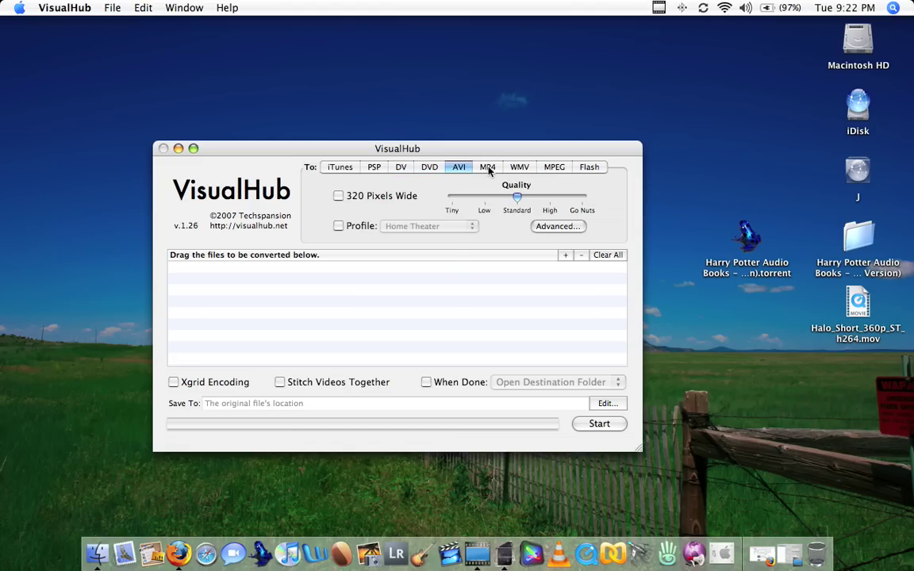
{"action": "left_click", "coordinate": [487, 166]}
{"action": "left_click", "coordinate": [519, 166]}
{"action": "left_click", "coordinate": [560, 167]}
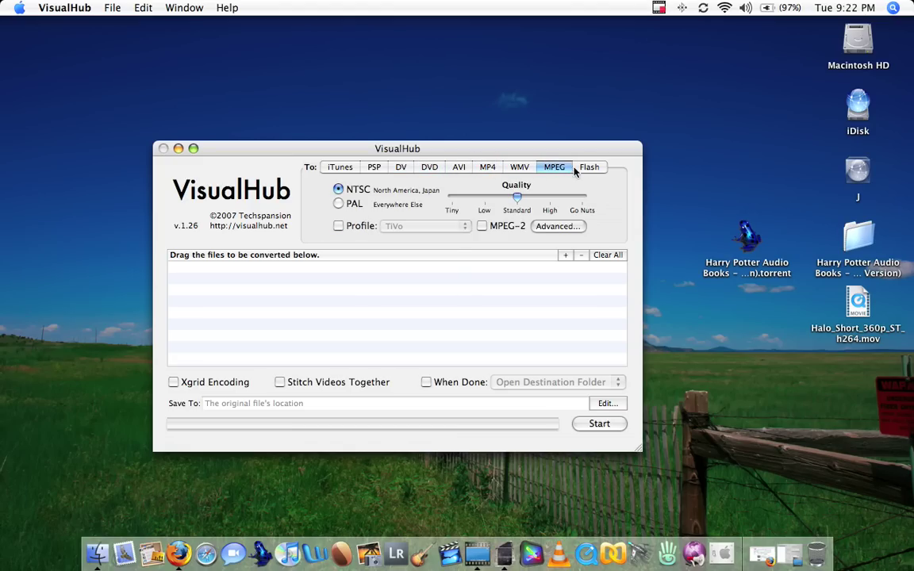
{"action": "left_click", "coordinate": [589, 166]}
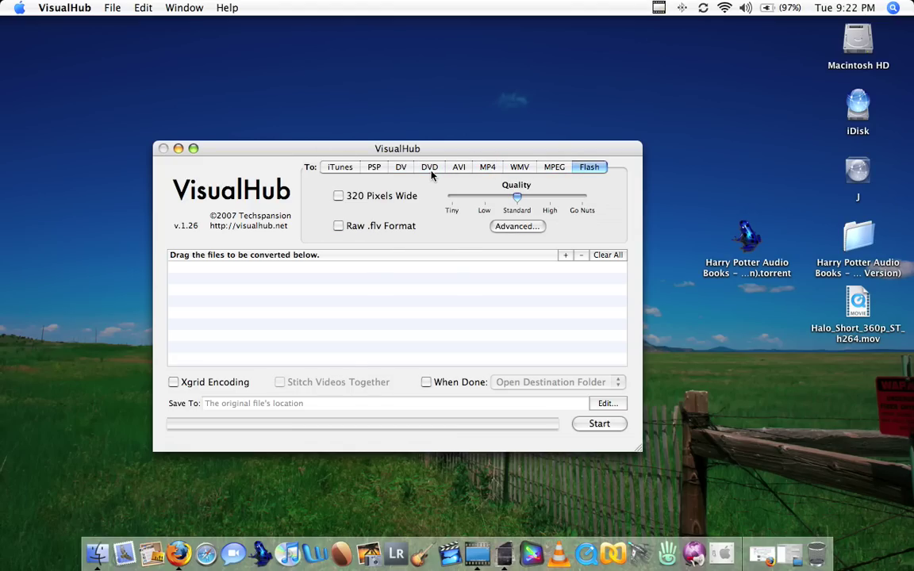
{"action": "left_click", "coordinate": [332, 169]}
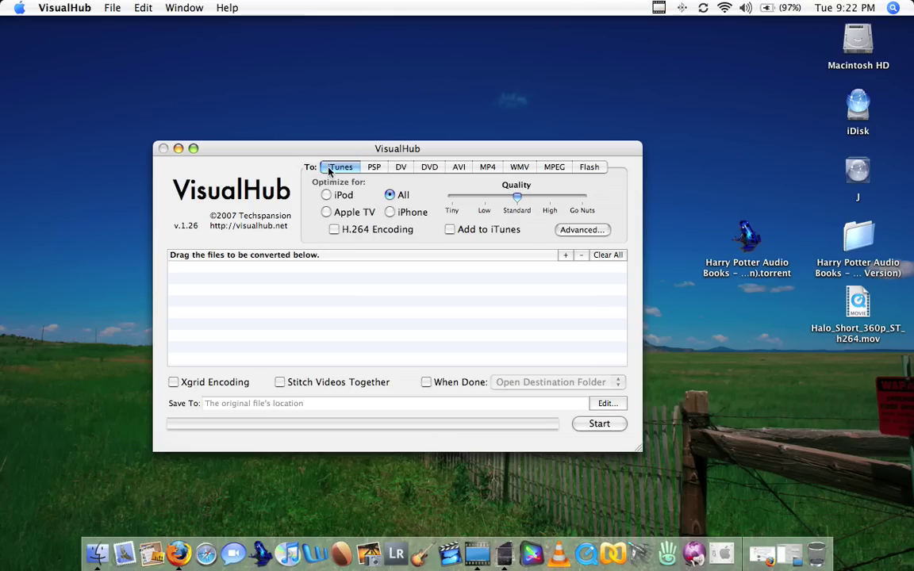
Optimize for iPod and try Go Nuts quality before settling back on Standard.
{"action": "left_click", "coordinate": [326, 195]}
{"action": "left_click_drag", "start_coordinate": [516, 197], "coordinate": [585, 200]}
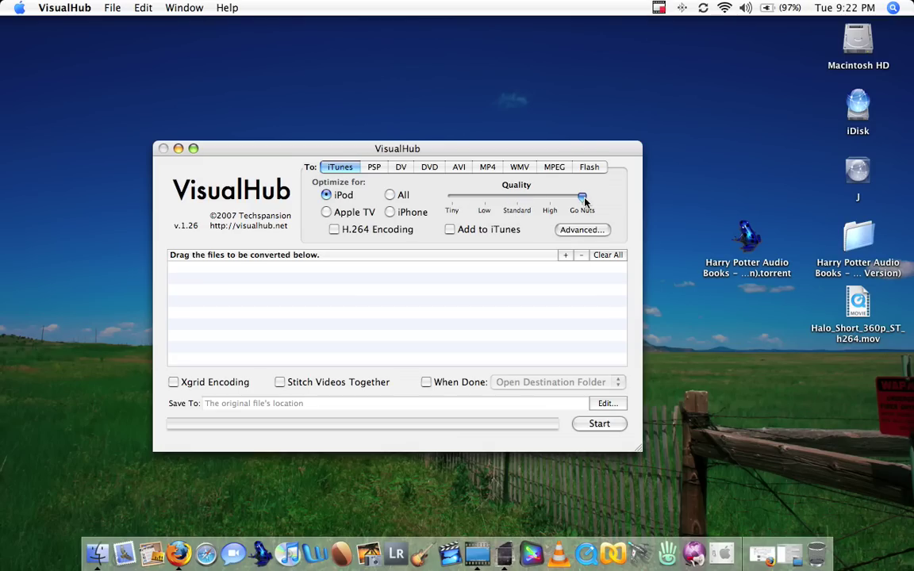
{"action": "mouse_move", "coordinate": [585, 200]}
{"action": "left_mouse_down"}
{"action": "mouse_move", "coordinate": [517, 198]}
{"action": "mouse_move", "coordinate": [543, 200]}
{"action": "left_mouse_up"}
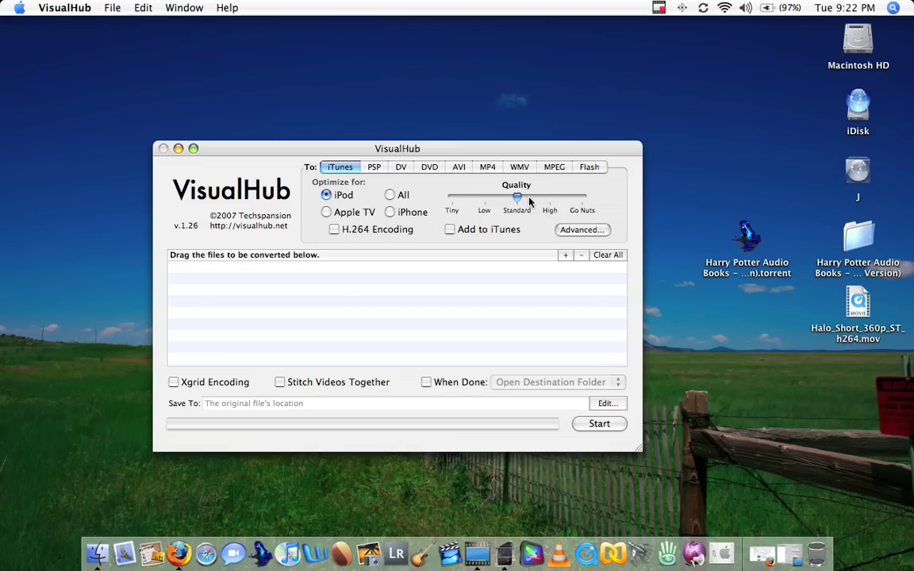
Open the Firefly folder under Macintosh HD's Movies and arrange it beside the converter.
{"action": "double_click", "coordinate": [858, 44]}
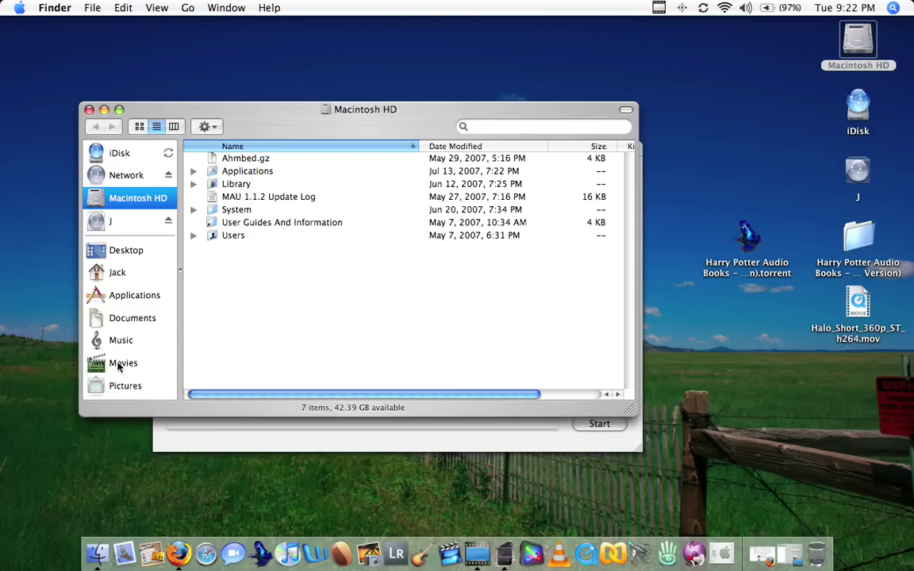
{"action": "left_click", "coordinate": [123, 365]}
{"action": "left_click", "coordinate": [238, 222]}
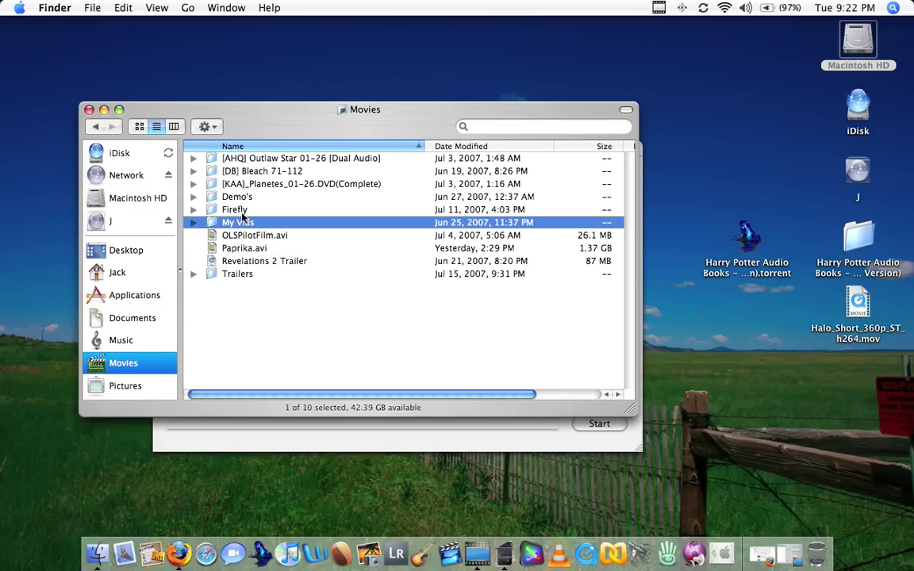
{"action": "double_click", "coordinate": [229, 211]}
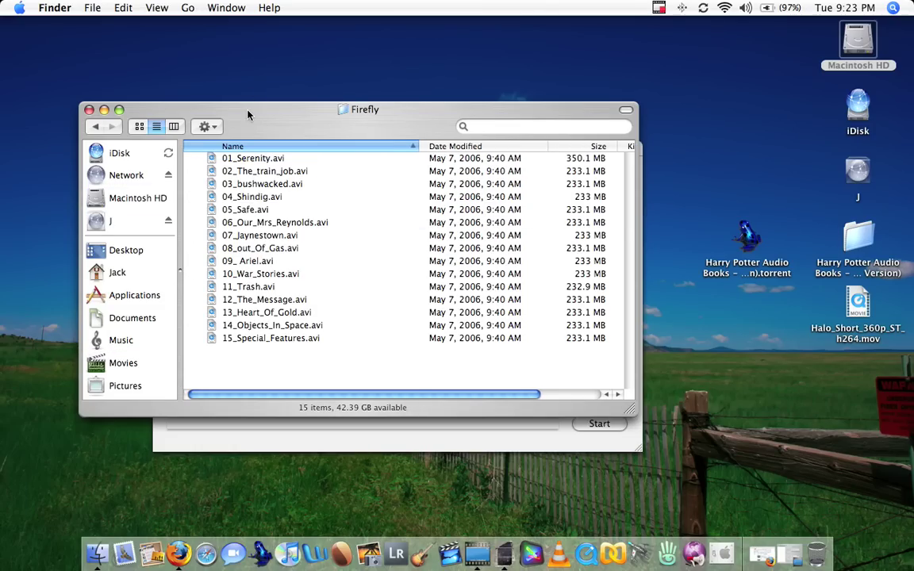
{"action": "mouse_move", "coordinate": [284, 126]}
{"action": "left_mouse_down"}
{"action": "mouse_move", "coordinate": [366, 145]}
{"action": "mouse_move", "coordinate": [546, 232]}
{"action": "left_mouse_up"}
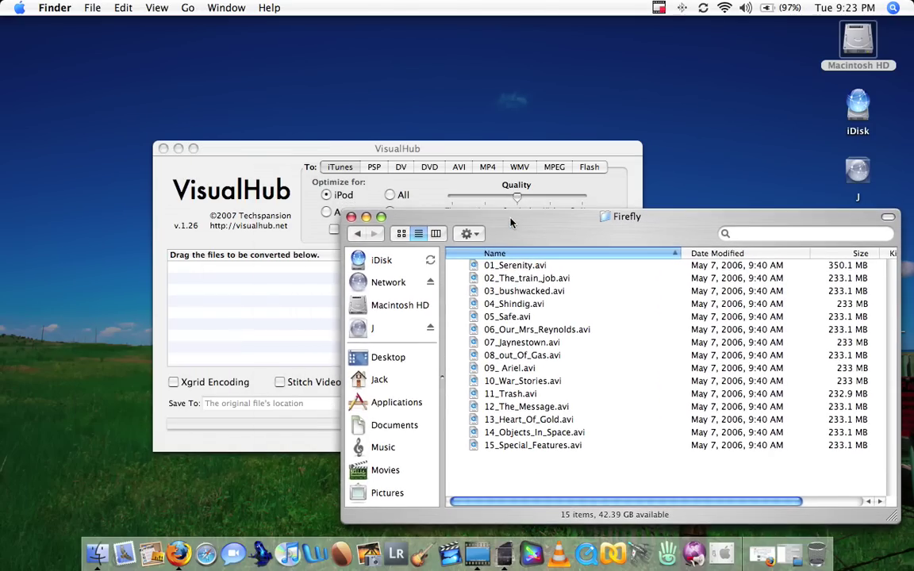
{"action": "left_click_drag", "start_coordinate": [376, 156], "coordinate": [249, 54]}
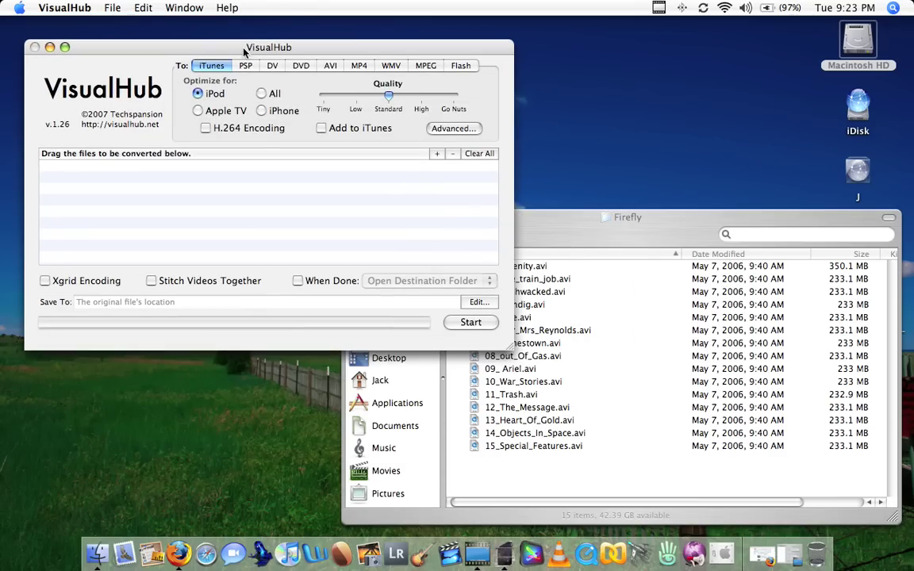
Add all fifteen Firefly episode files to VisualHub's conversion list and close the Finder window.
{"action": "left_click", "coordinate": [568, 218]}
{"action": "key", "text": "super+a"}
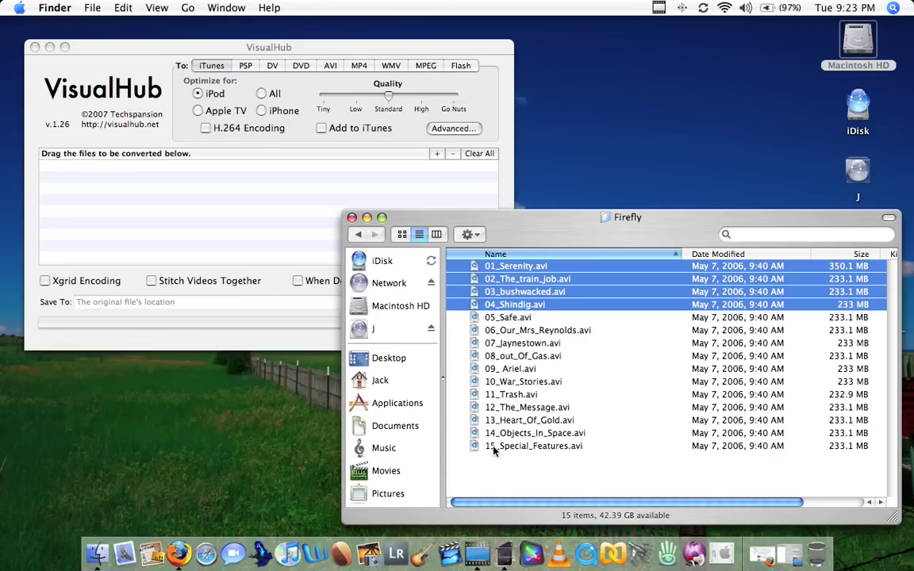
{"action": "left_click_drag", "start_coordinate": [511, 266], "coordinate": [246, 223]}
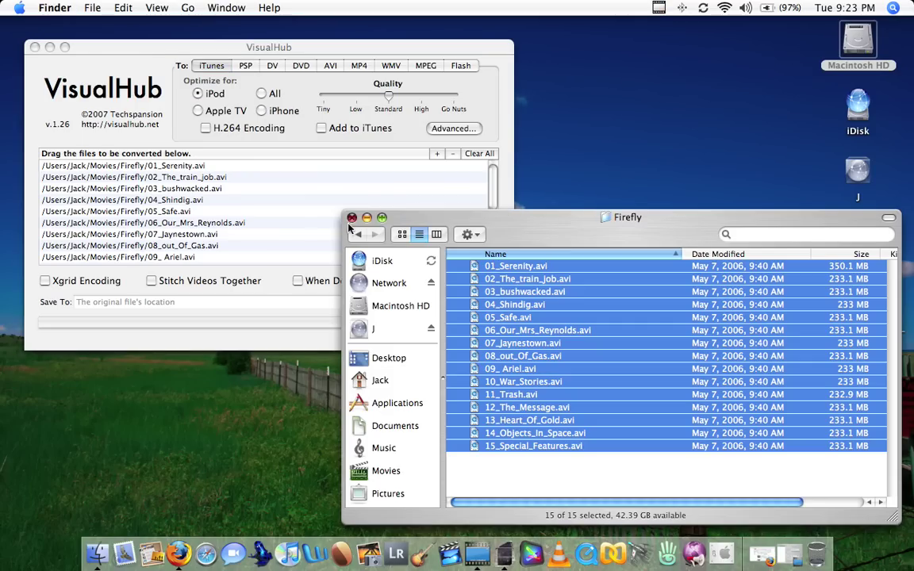
{"action": "key", "text": "super+w"}
Keep converted files beside the originals and raise quality to Go Nuts.
{"action": "left_click", "coordinate": [487, 308]}
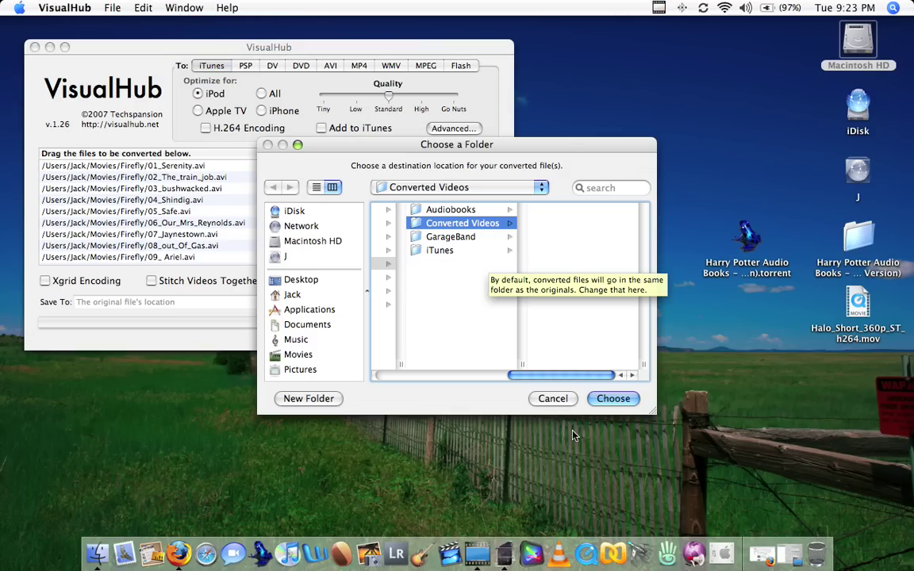
{"action": "left_click", "coordinate": [553, 398]}
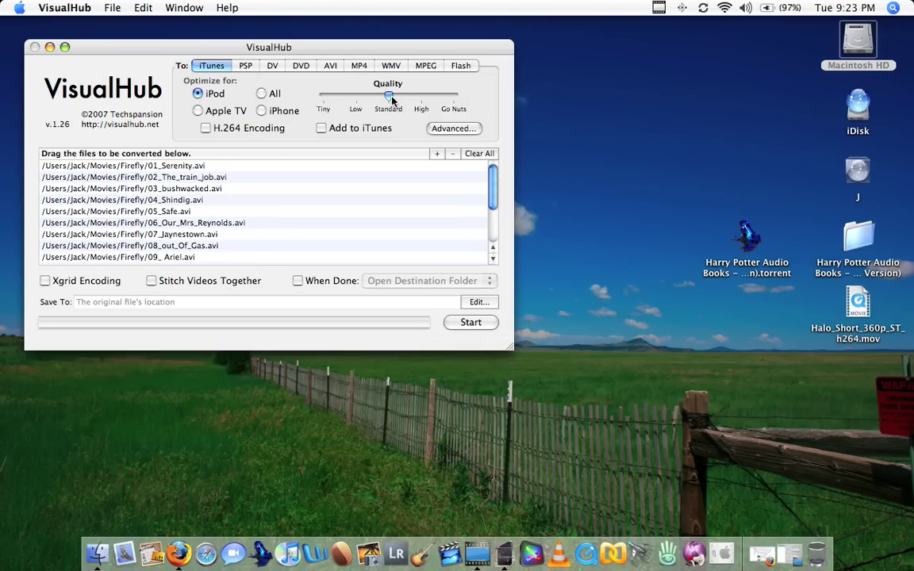
{"action": "left_click_drag", "start_coordinate": [391, 96], "coordinate": [480, 101]}
Scroll through the queued Firefly episodes, then hide VisualHub.
{"action": "scroll", "coordinate": [267, 236], "scroll_direction": "down", "scroll_amount": 3}
{"action": "scroll", "coordinate": [266, 236], "scroll_direction": "down", "scroll_amount": 3}
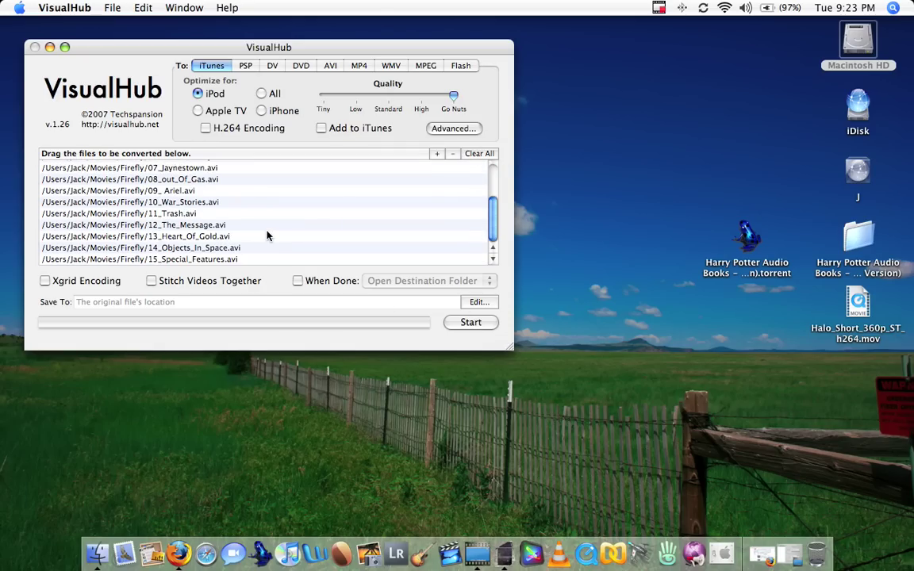
{"action": "scroll", "coordinate": [267, 235], "scroll_direction": "up", "scroll_amount": 2}
{"action": "scroll", "coordinate": [267, 235], "scroll_direction": "up", "scroll_amount": 3}
{"action": "scroll", "coordinate": [266, 235], "scroll_direction": "up", "scroll_amount": 1}
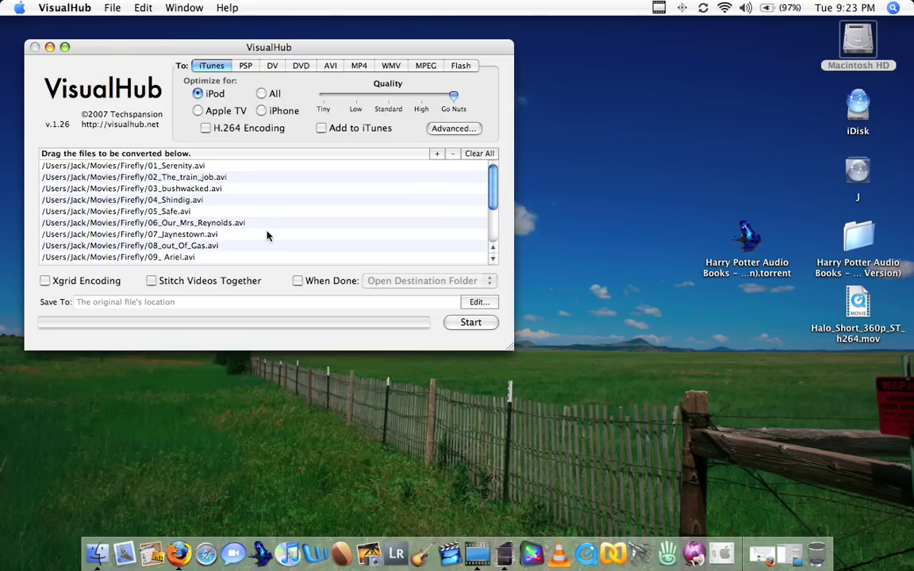
{"action": "key", "text": "super+q"}
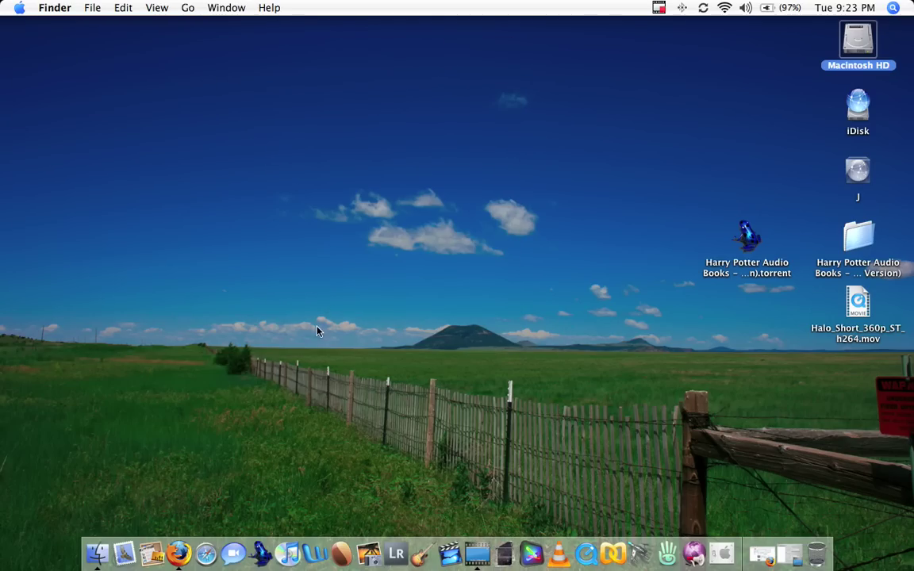
Launch iTunes and browse the Movies library to Firefly episodes 01_Serenity through 15_Special_Features.
{"action": "left_click", "coordinate": [290, 543]}
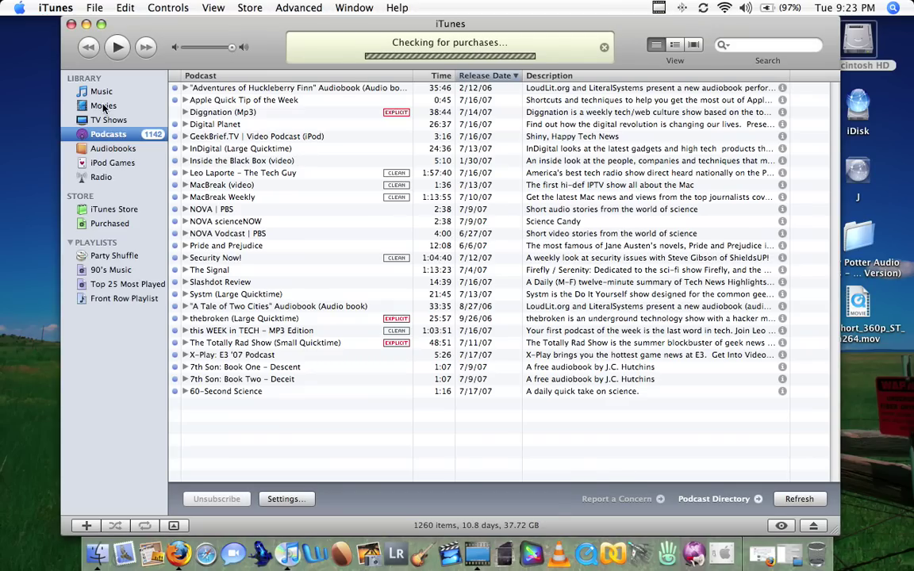
{"action": "left_click", "coordinate": [104, 109]}
{"action": "scroll", "coordinate": [488, 264], "scroll_direction": "down", "scroll_amount": 3}
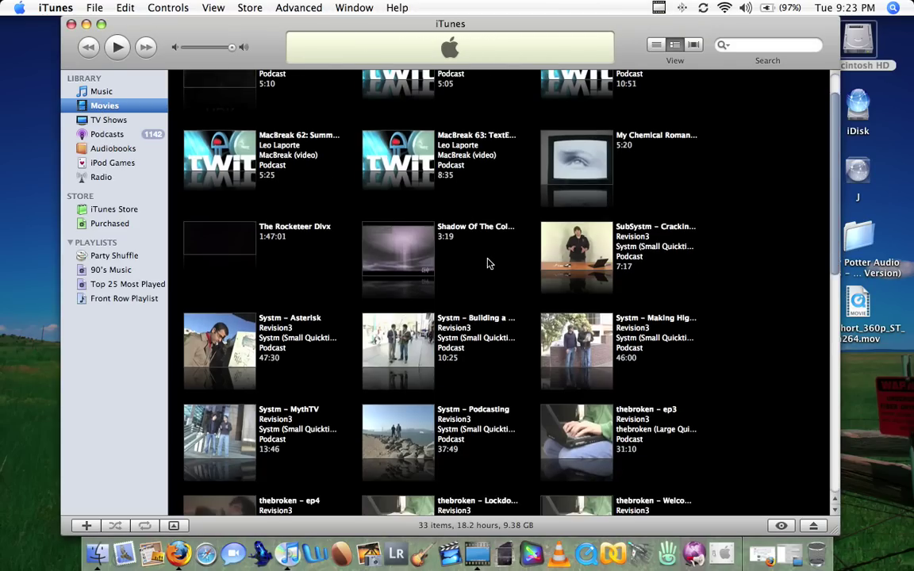
{"action": "scroll", "coordinate": [488, 264], "scroll_direction": "down", "scroll_amount": 5}
{"action": "scroll", "coordinate": [486, 264], "scroll_direction": "down", "scroll_amount": 10}
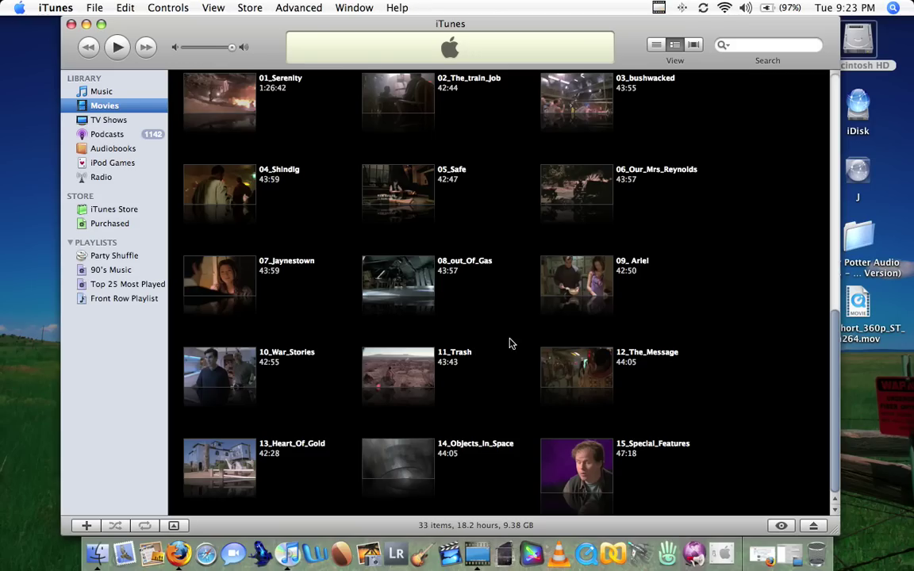
{"action": "scroll", "coordinate": [515, 328], "scroll_direction": "up", "scroll_amount": 3}
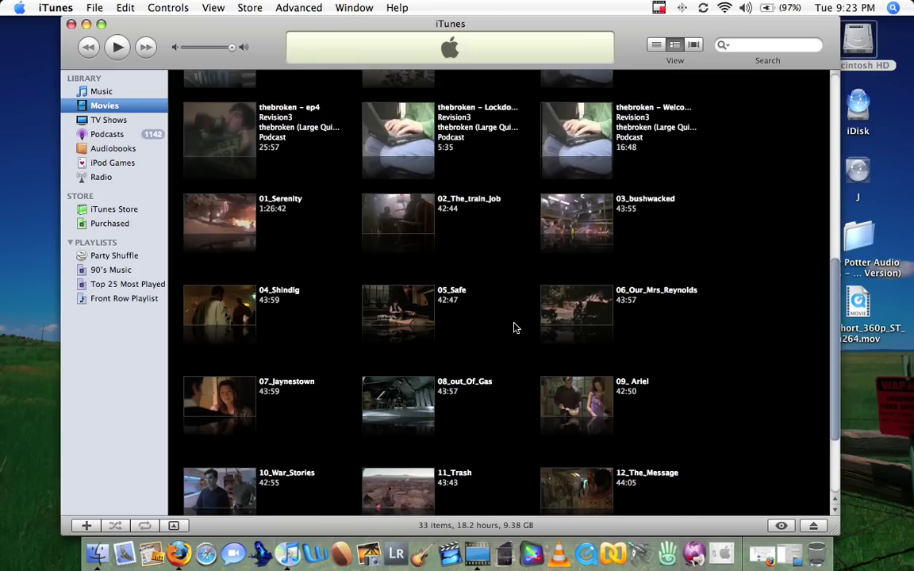
{"action": "scroll", "coordinate": [515, 328], "scroll_direction": "down", "scroll_amount": 3}
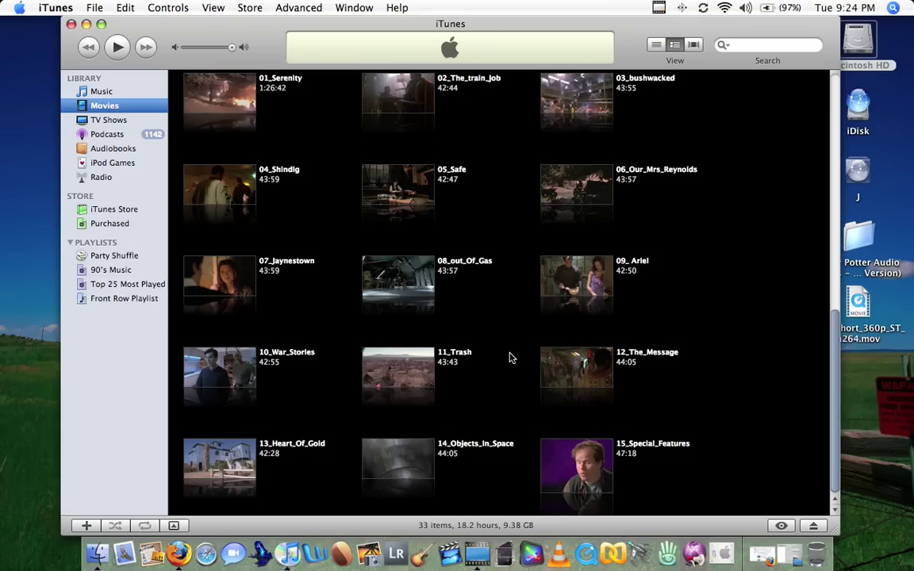
Hide iTunes, bring VisualHub back, and look through its Help menu.
{"action": "key", "text": "super+h"}
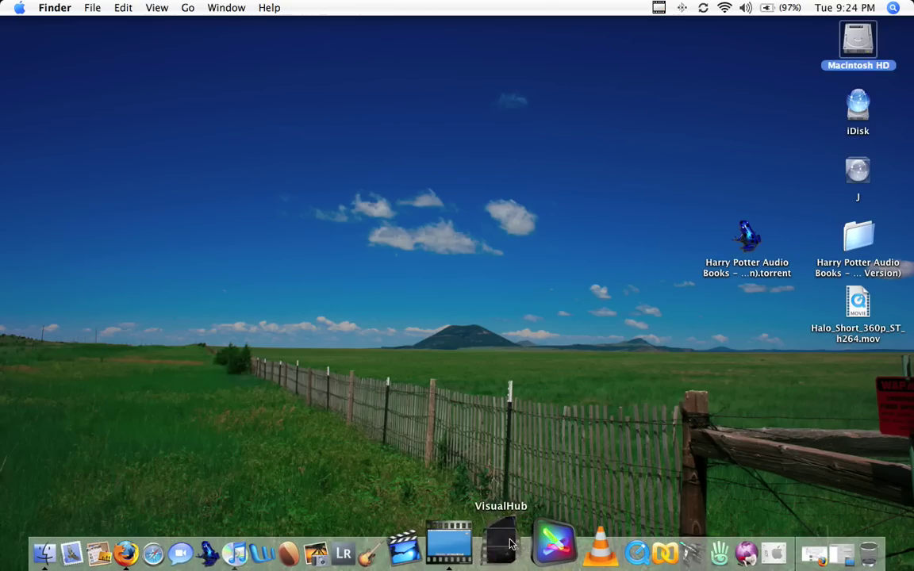
{"action": "left_click", "coordinate": [510, 544]}
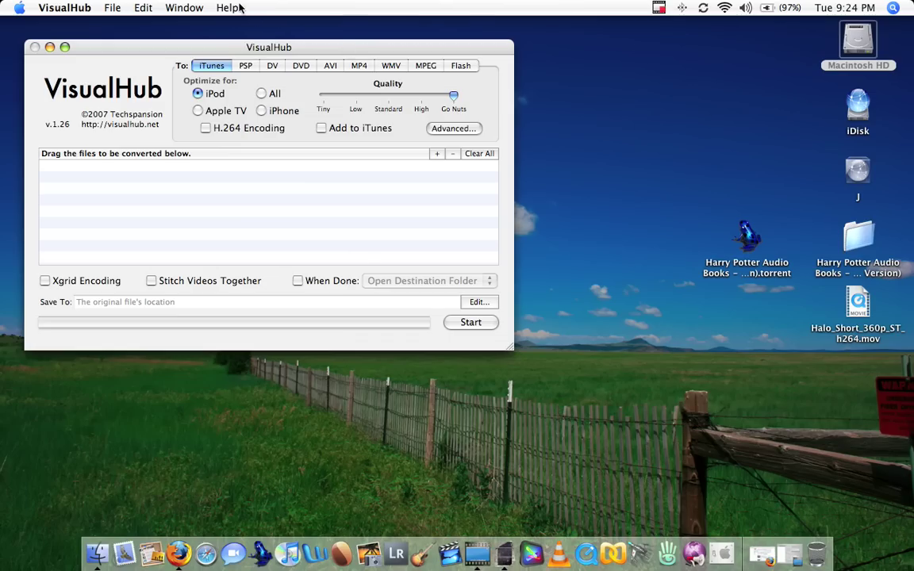
{"action": "left_click", "coordinate": [229, 7]}
Visit and close the VisualHub support forums, then hide Firefox and VisualHub.
{"action": "left_click", "coordinate": [224, 9]}
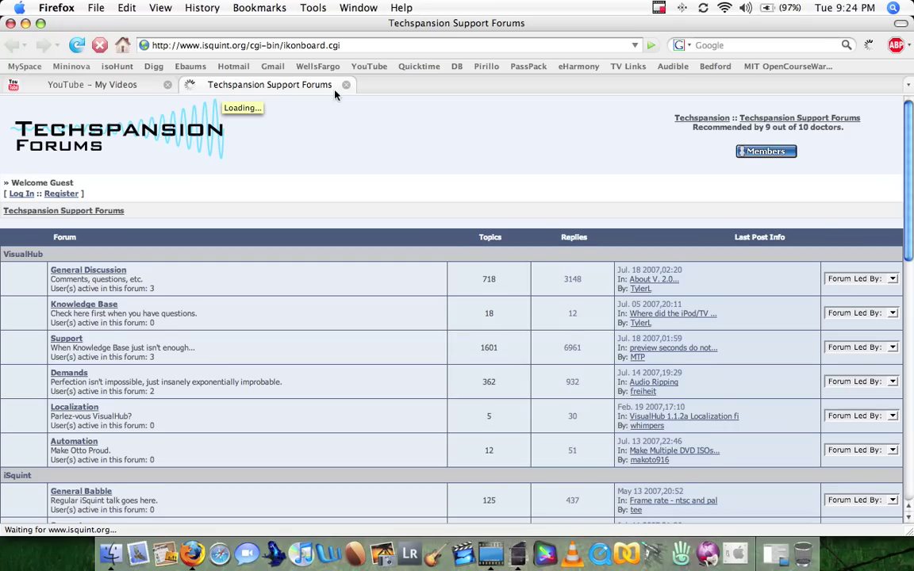
{"action": "left_click", "coordinate": [346, 85]}
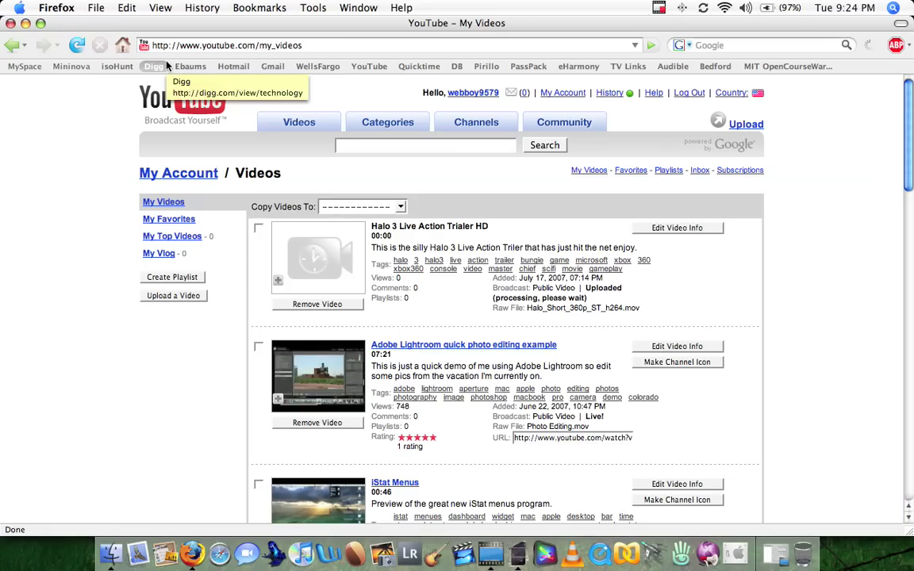
{"action": "key", "text": "super+h"}
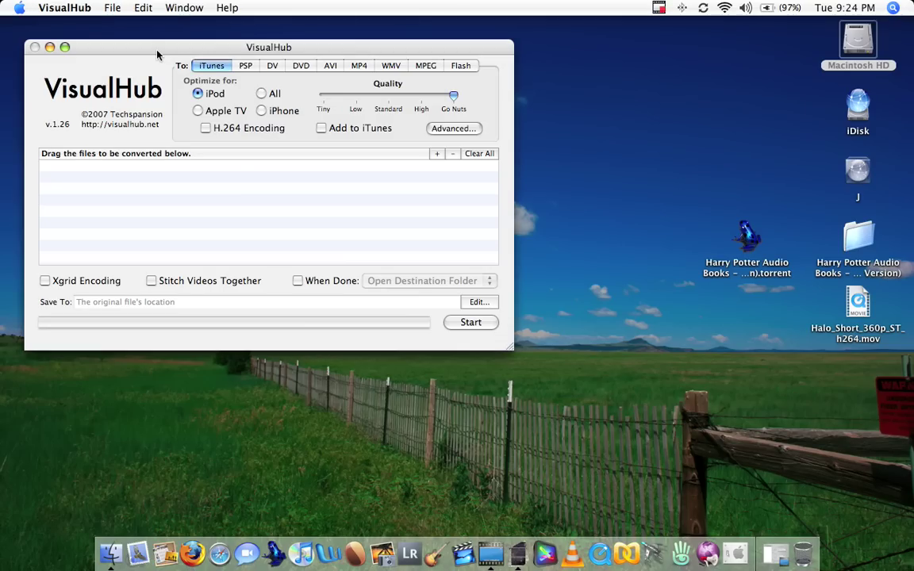
{"action": "key", "text": "super+q"}
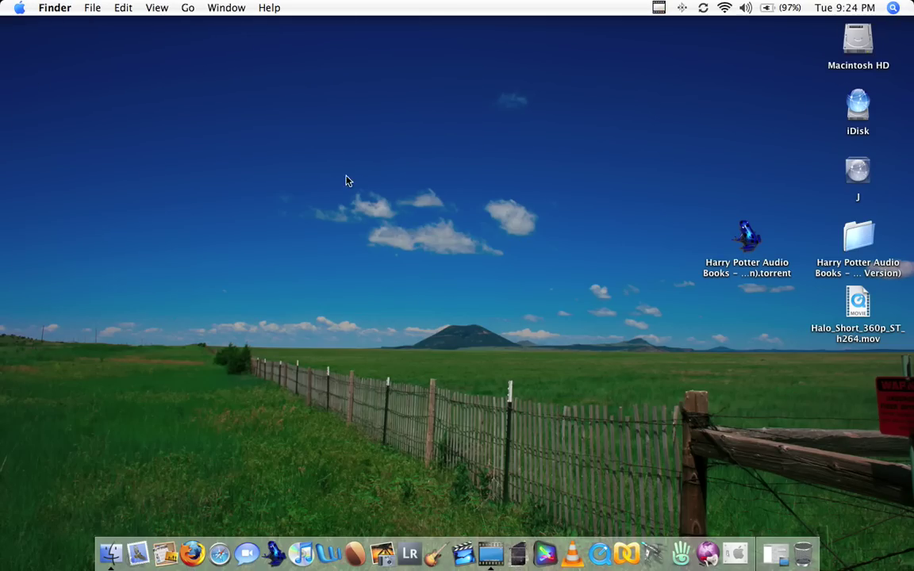
{"action": "left_click_drag", "start_coordinate": [117, 102], "coordinate": [664, 429]}
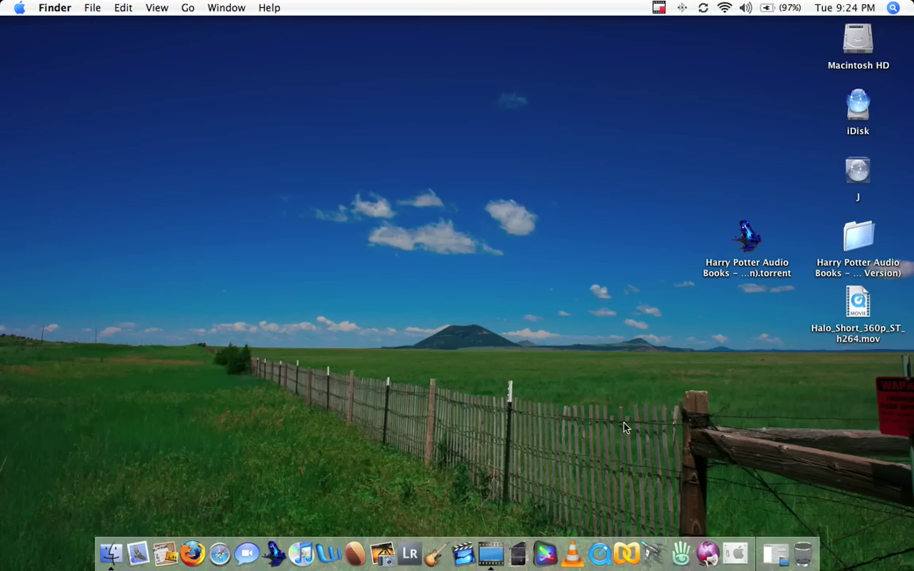